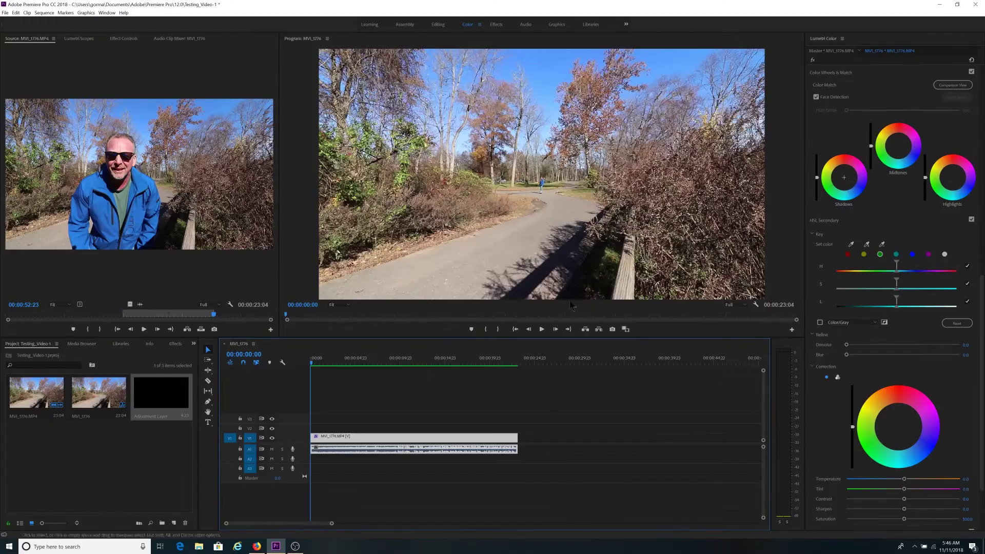
# Step: Open the Window menu to look through the available panels
pyautogui.click(107, 13)
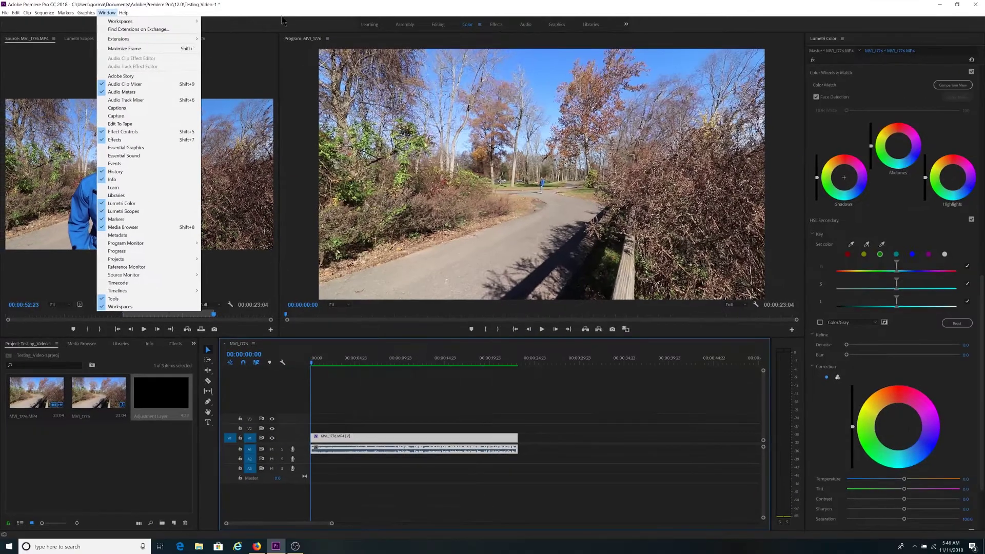
# Step: Dismiss the Window menu and zoom the timeline to reach frame 00:00:10:23
pyautogui.click(291, 10)
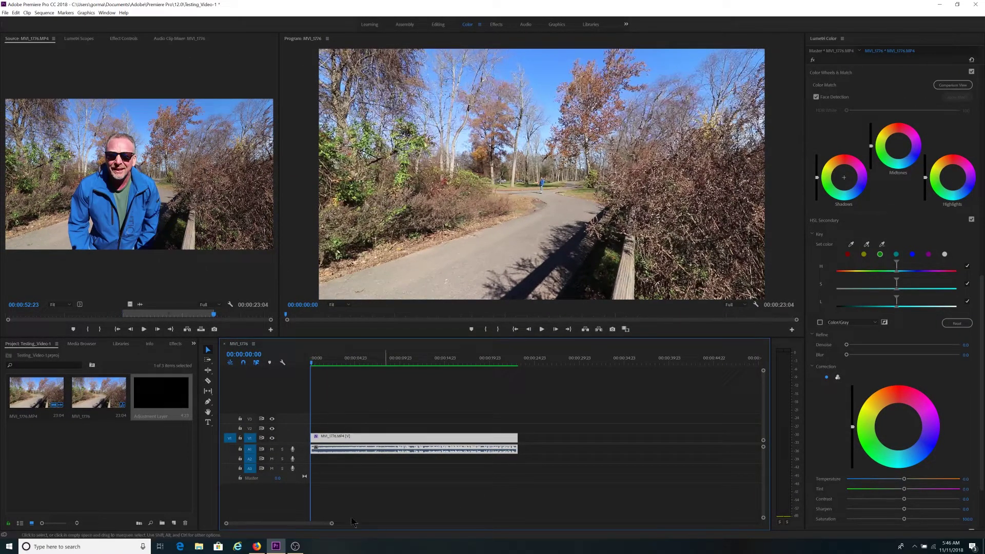
pyautogui.scroll(3, 326, 524)
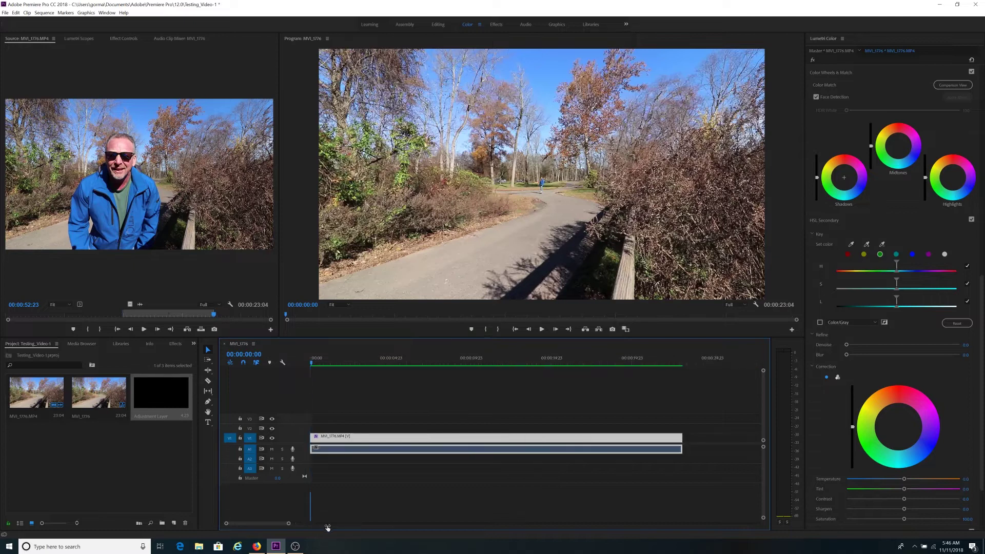
pyautogui.scroll(-4, 327, 527)
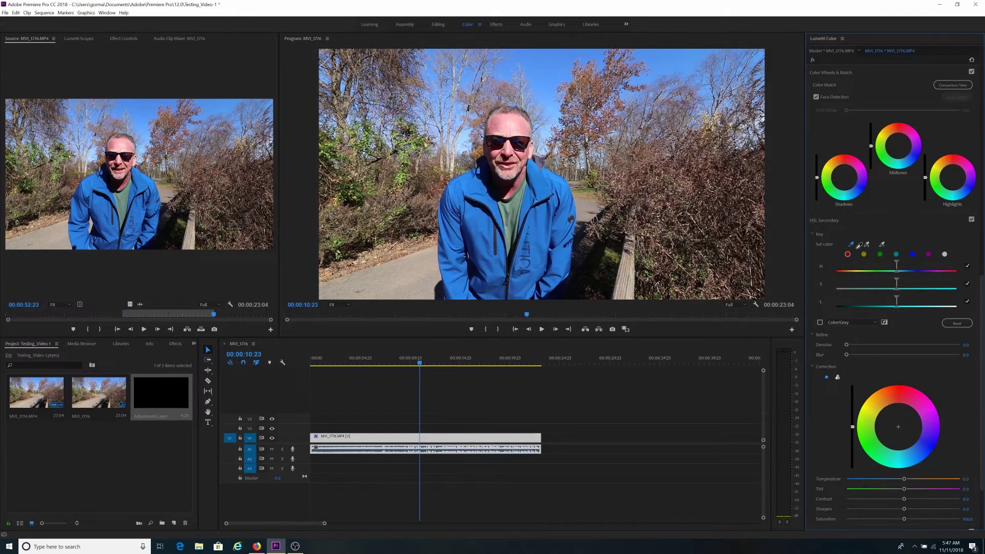
# Step: Key the foliage with the Set color eyedropper, adding more leaf tones
pyautogui.click(852, 245)
pyautogui.click(409, 146)
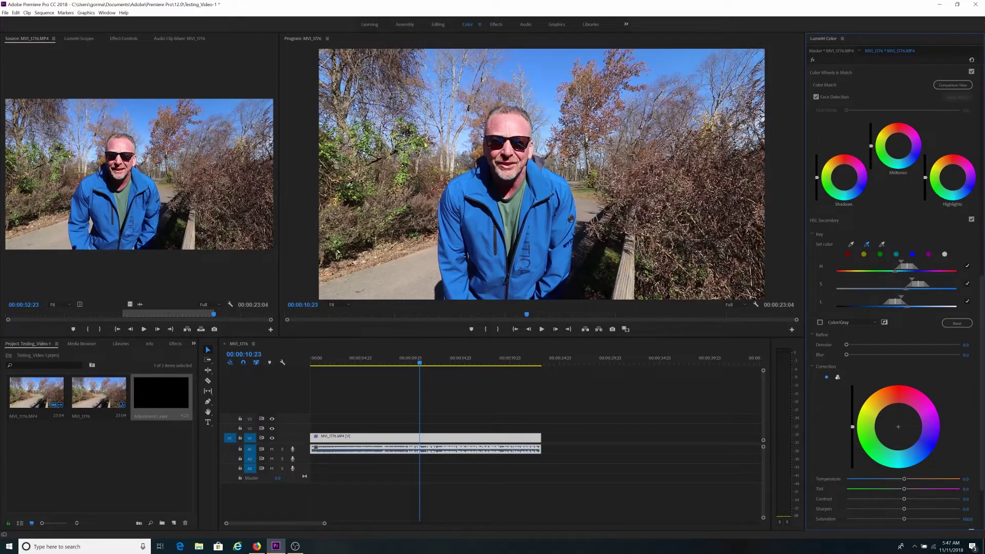
pyautogui.moveTo(349, 181); pyautogui.dragTo(356, 186)
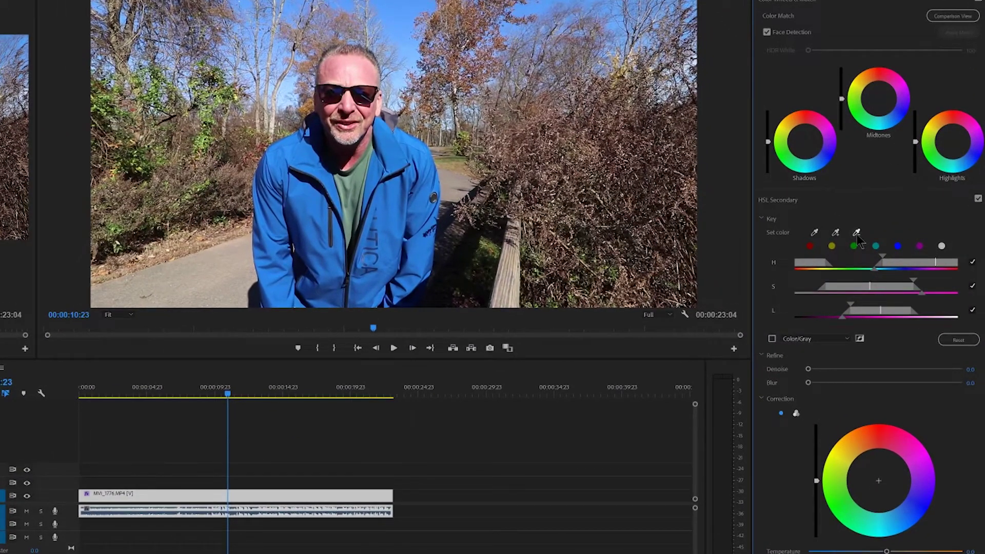
# Step: Turn on the Color/Gray key preview so unkeyed areas show gray
pyautogui.click(856, 232)
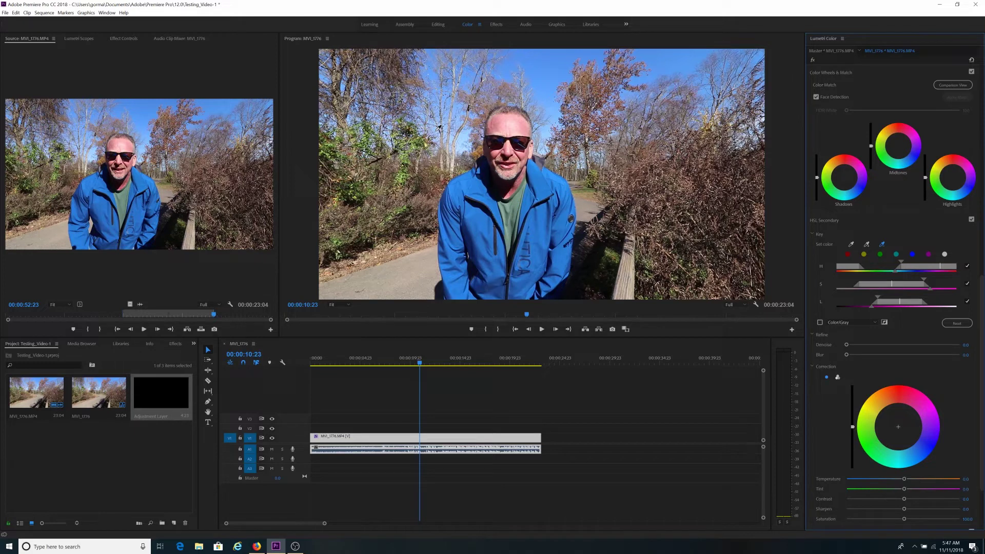
pyautogui.click(882, 245)
pyautogui.click(820, 323)
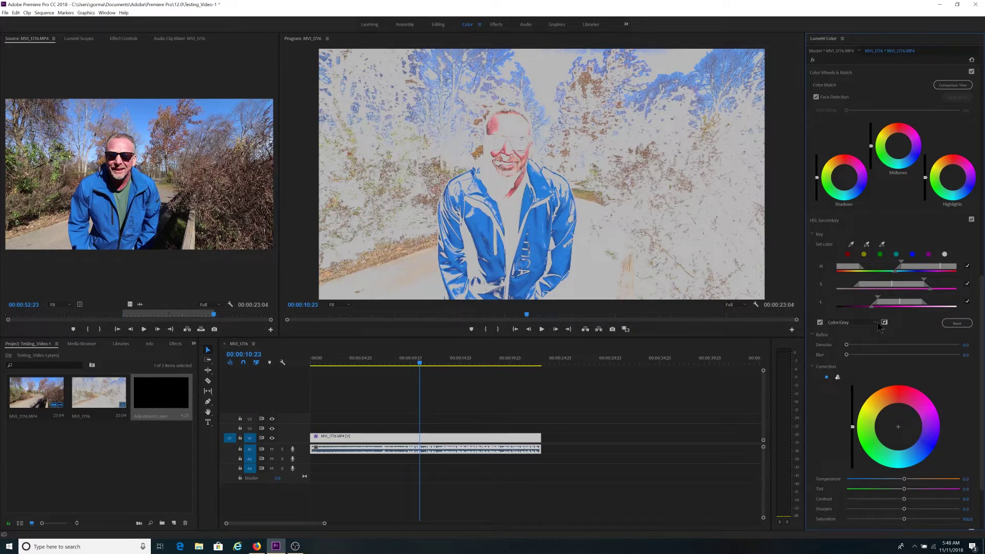
# Step: Compare the Color/Black and White/Black key previews, then return to Color/Gray
pyautogui.click(853, 322)
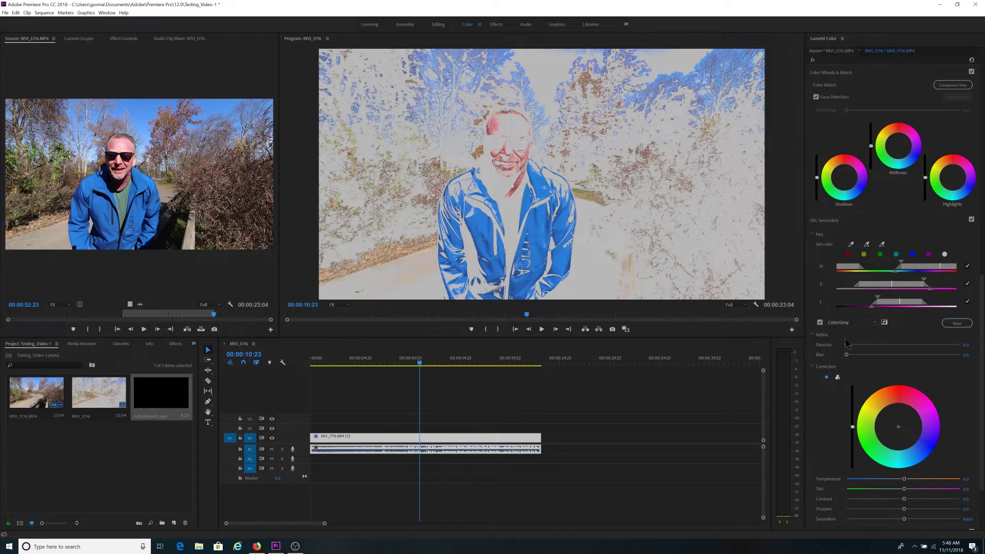
pyautogui.click(851, 338)
pyautogui.click(852, 323)
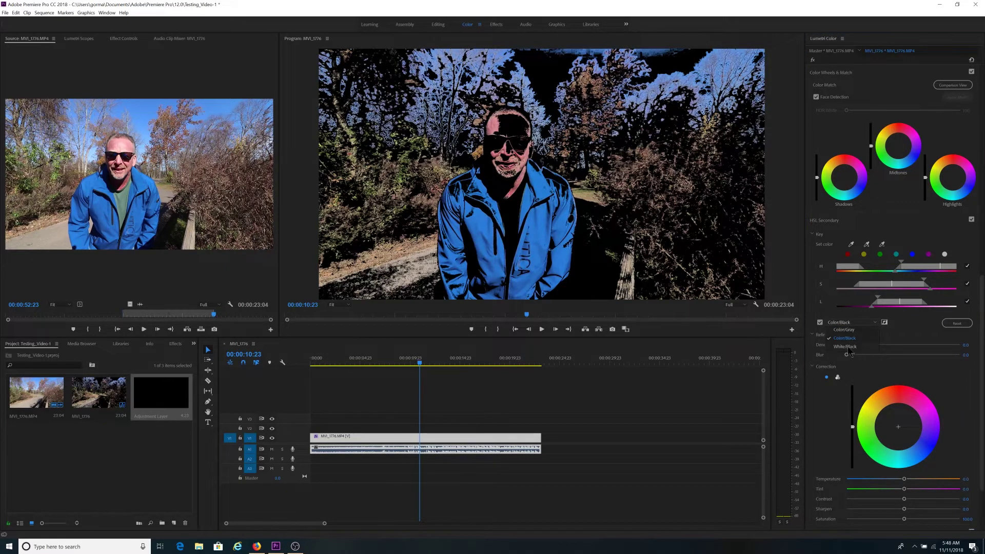
pyautogui.click(846, 346)
pyautogui.click(839, 323)
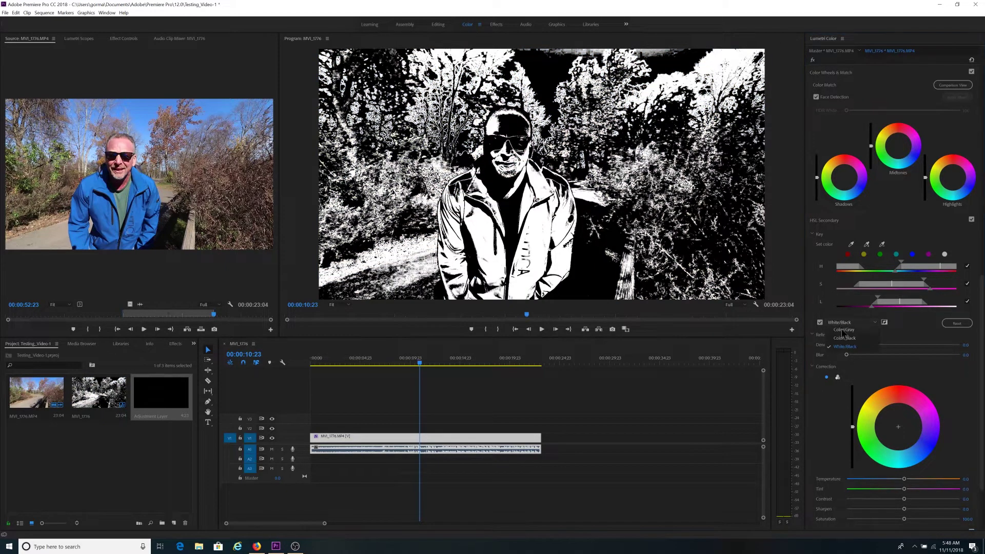
pyautogui.click(850, 330)
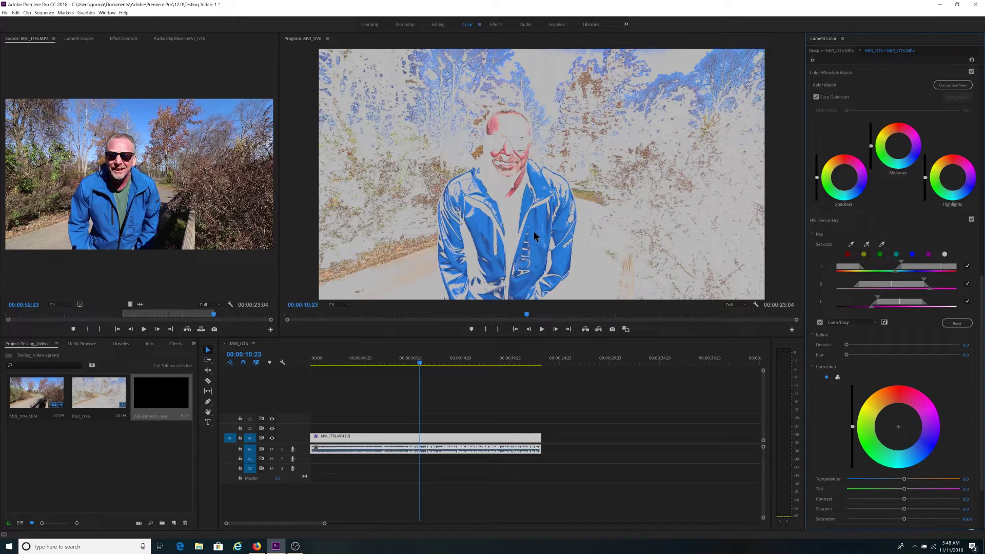
# Step: Remove the blue jacket and sky from the key and test a wider hue range
pyautogui.click(882, 244)
pyautogui.click(540, 226)
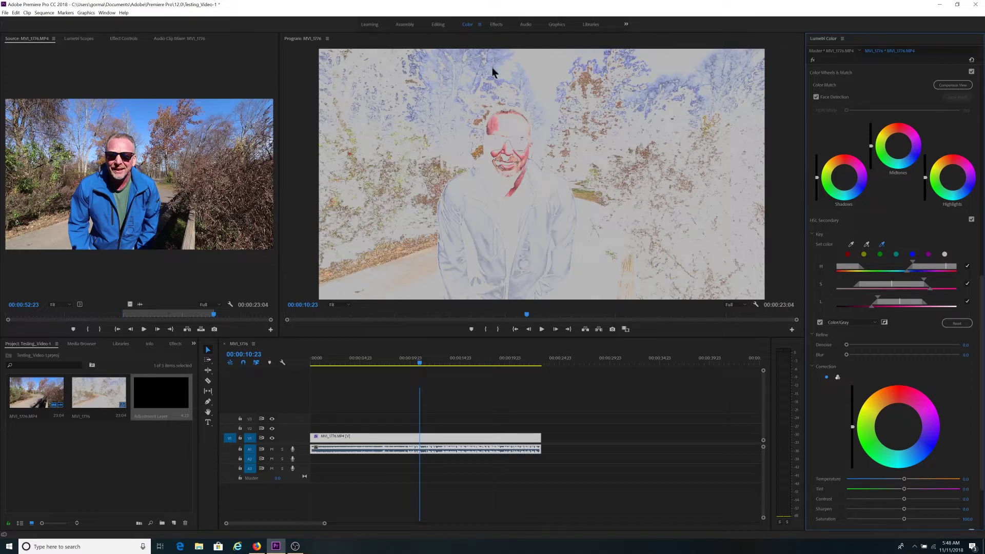
pyautogui.click(882, 245)
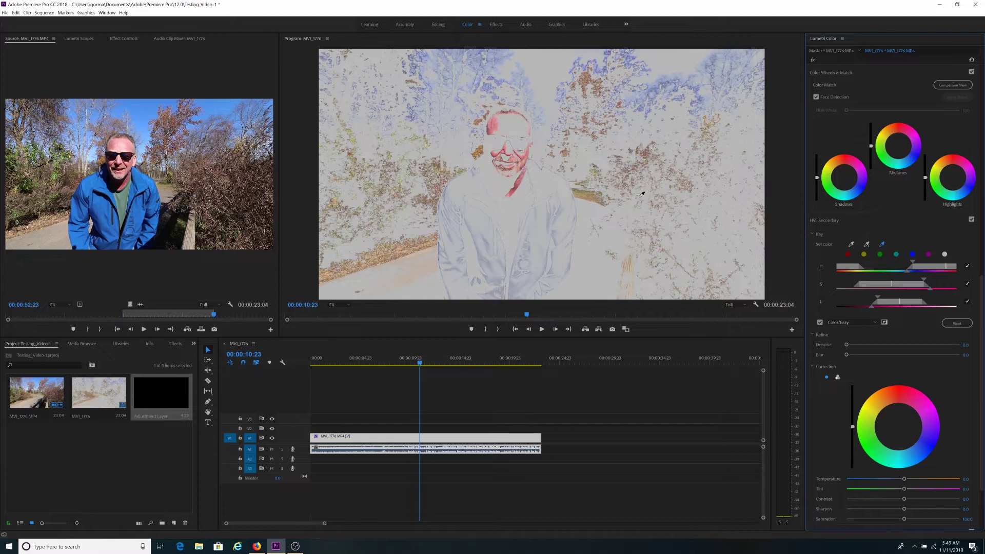
pyautogui.click(435, 61)
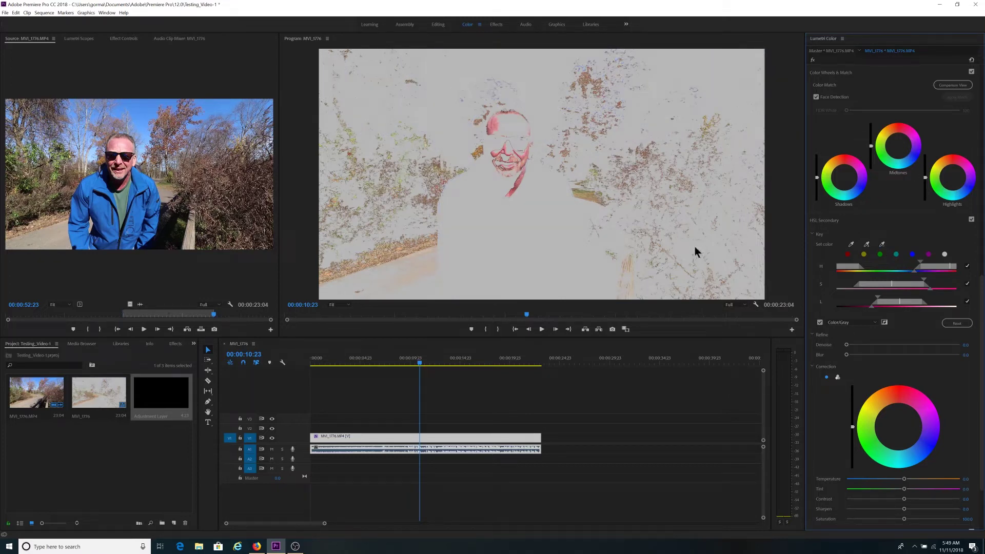
pyautogui.click(882, 244)
pyautogui.click(882, 244)
pyautogui.moveTo(933, 269); pyautogui.dragTo(854, 275)
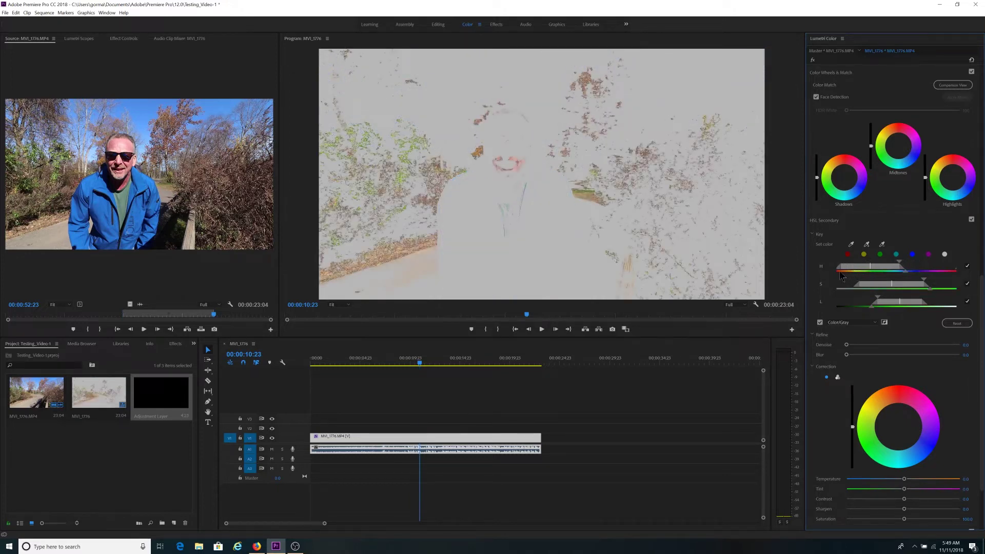
# Step: Narrow the H range to drop the face, widen slightly for leaves, then preview on black
pyautogui.moveTo(901, 266); pyautogui.dragTo(863, 270)
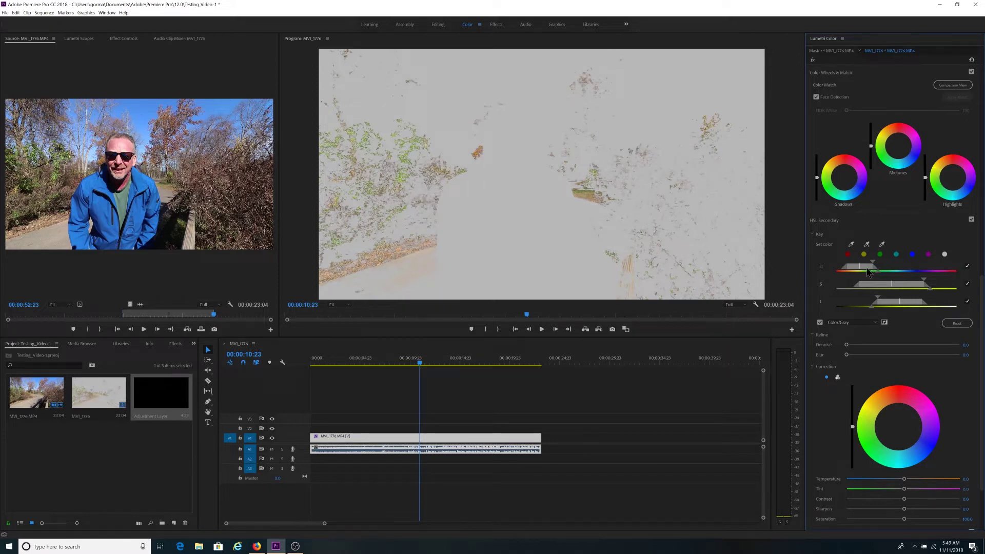
pyautogui.moveTo(867, 271); pyautogui.dragTo(867, 273)
pyautogui.click(875, 323)
# Step: Fine-tune the hue range while switching between Color/Black and Color/Gray previews
pyautogui.click(852, 343)
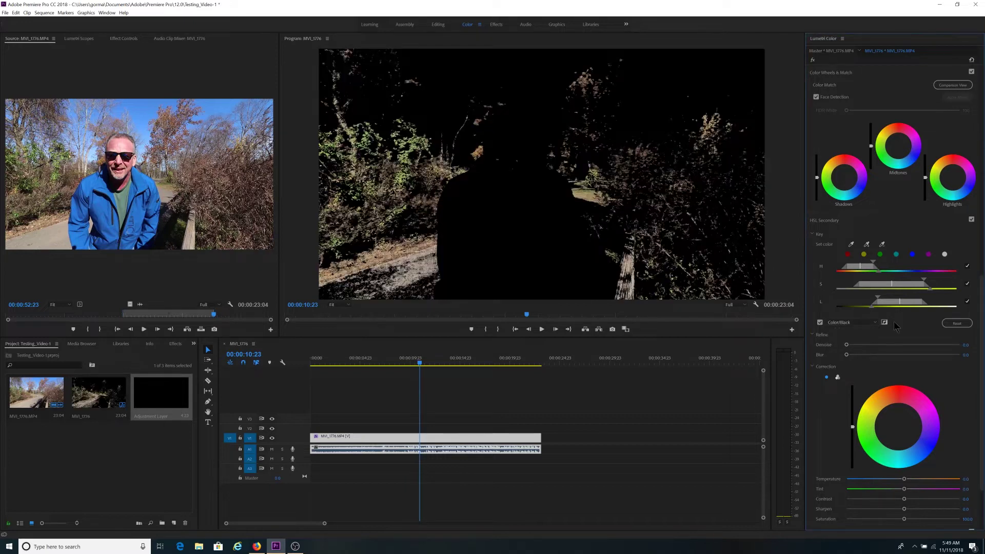
pyautogui.moveTo(873, 266); pyautogui.dragTo(874, 266)
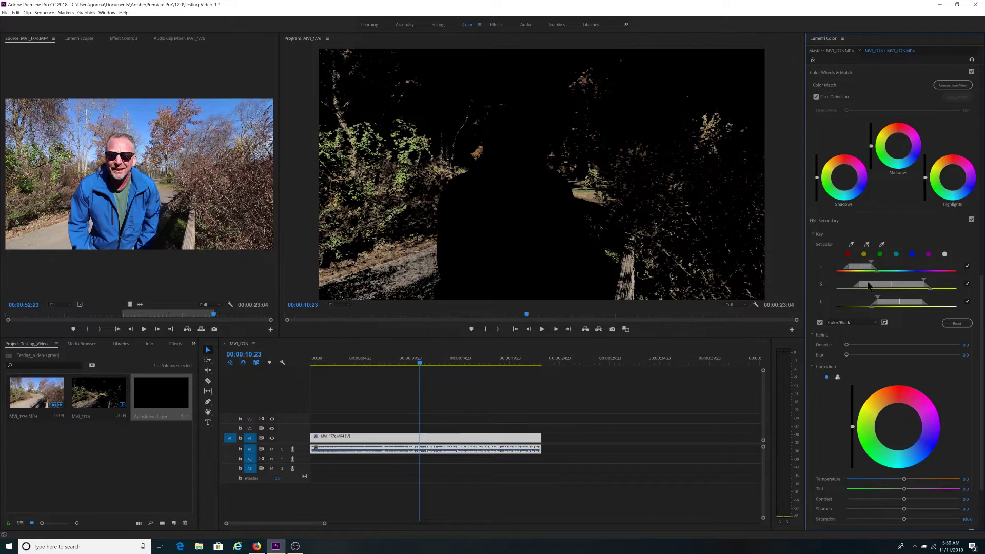
pyautogui.click(877, 325)
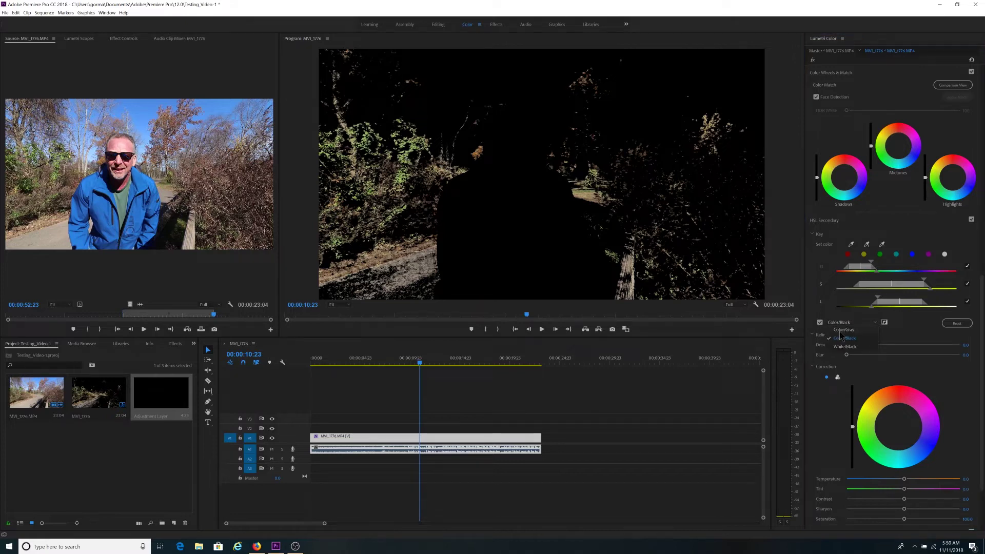
pyautogui.click(841, 340)
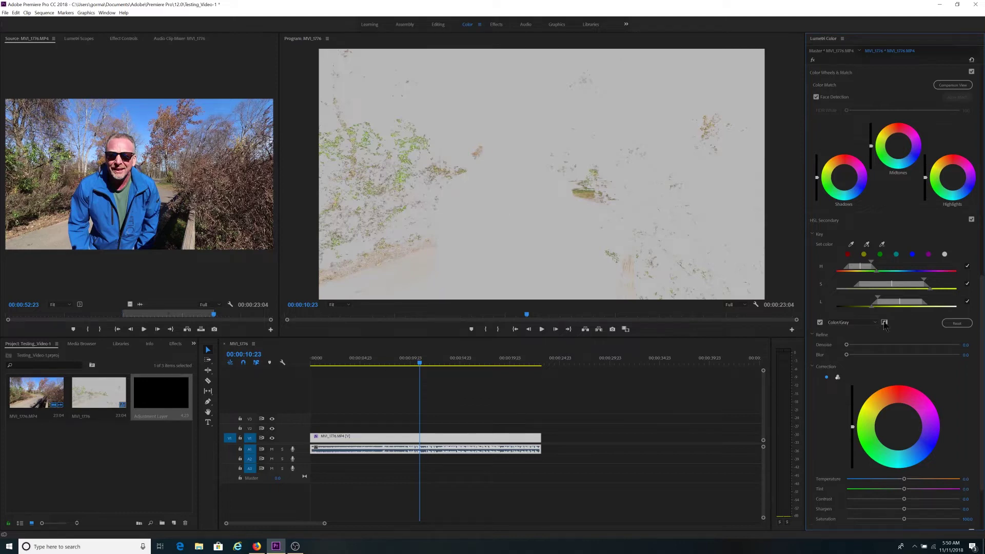
pyautogui.click(878, 327)
pyautogui.click(853, 342)
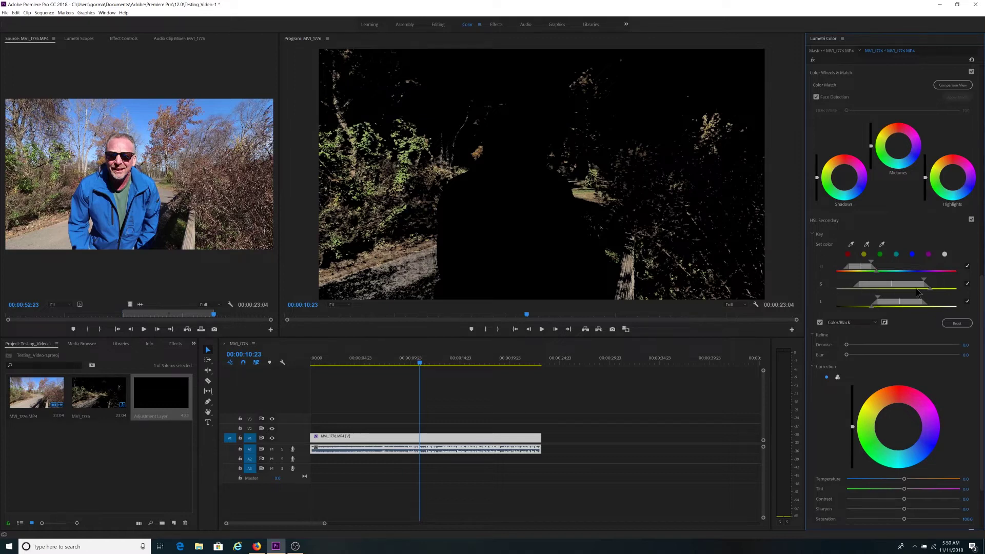
# Step: Narrow the key's saturation and lightness ranges, then turn off the mask preview
pyautogui.moveTo(913, 289)
pyautogui.mouseDown()
pyautogui.moveTo(901, 291)
pyautogui.moveTo(923, 286)
pyautogui.mouseUp()
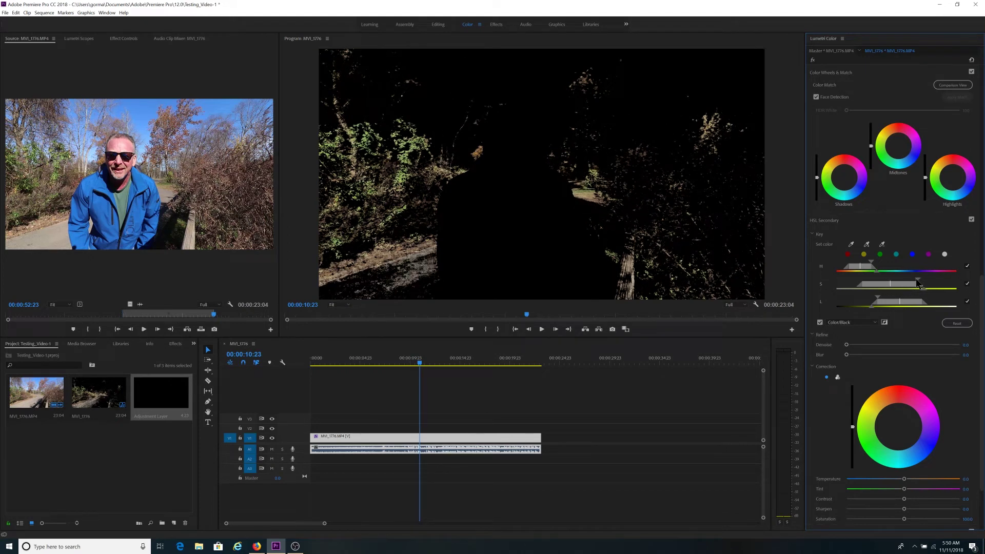
pyautogui.moveTo(924, 285)
pyautogui.mouseDown()
pyautogui.moveTo(896, 289)
pyautogui.moveTo(930, 295)
pyautogui.moveTo(922, 297)
pyautogui.mouseUp()
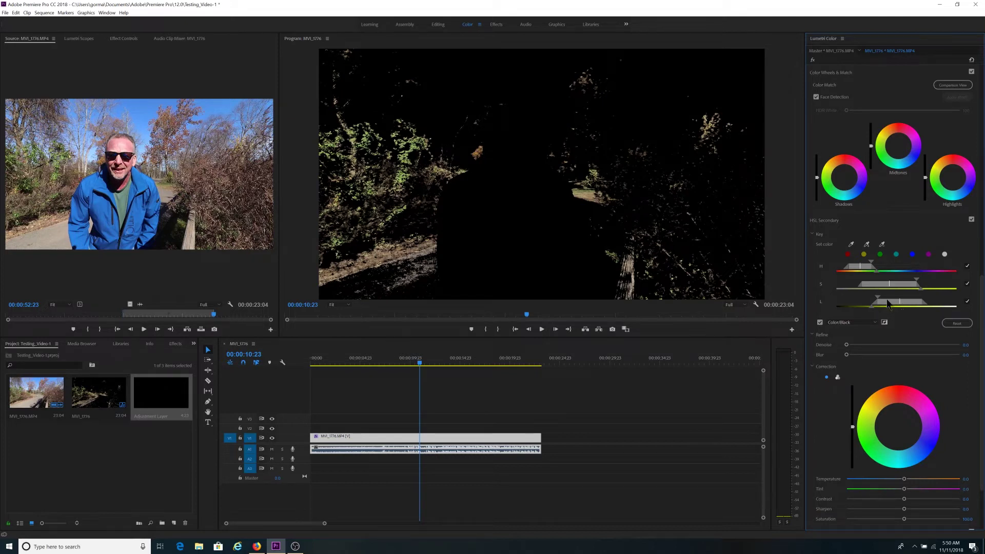
pyautogui.moveTo(878, 297); pyautogui.dragTo(897, 306)
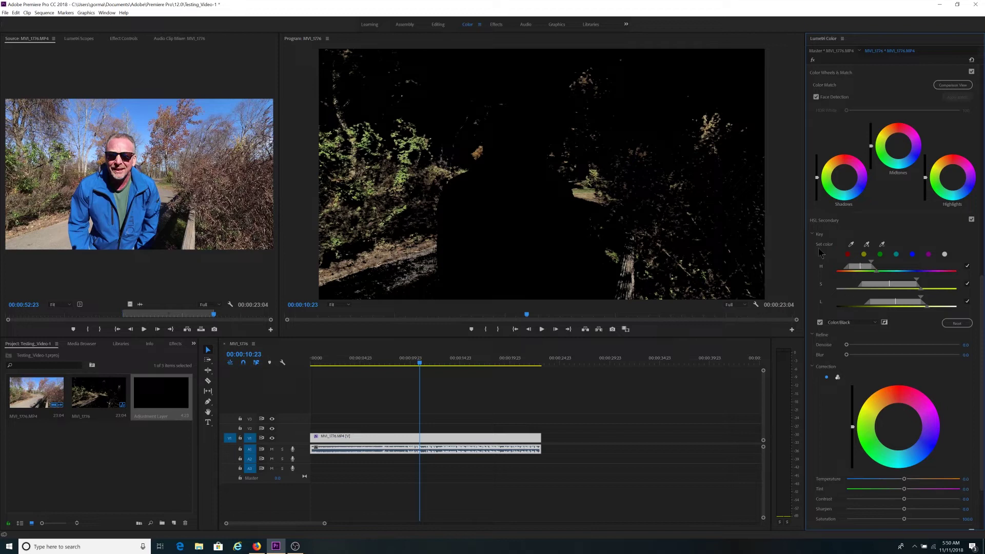
pyautogui.click(820, 323)
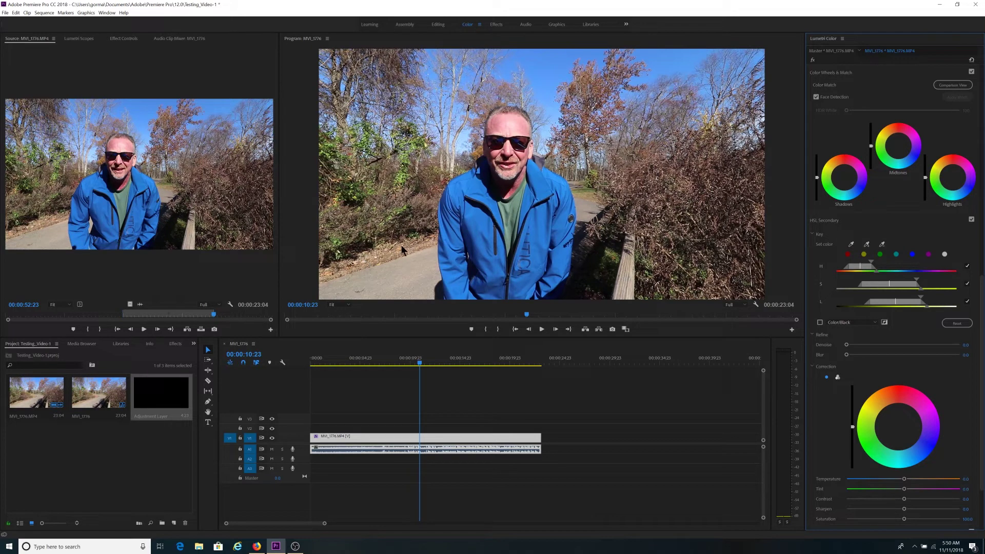
# Step: Under the Color/Black preview, tighten the lightness, saturation and hue handles, then show full colour
pyautogui.click(820, 322)
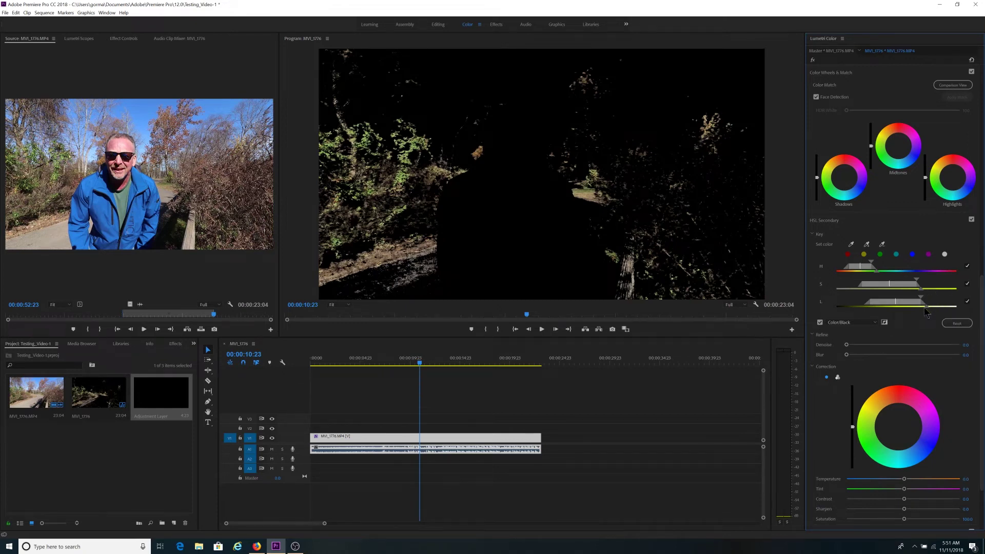
pyautogui.moveTo(924, 308); pyautogui.dragTo(921, 309)
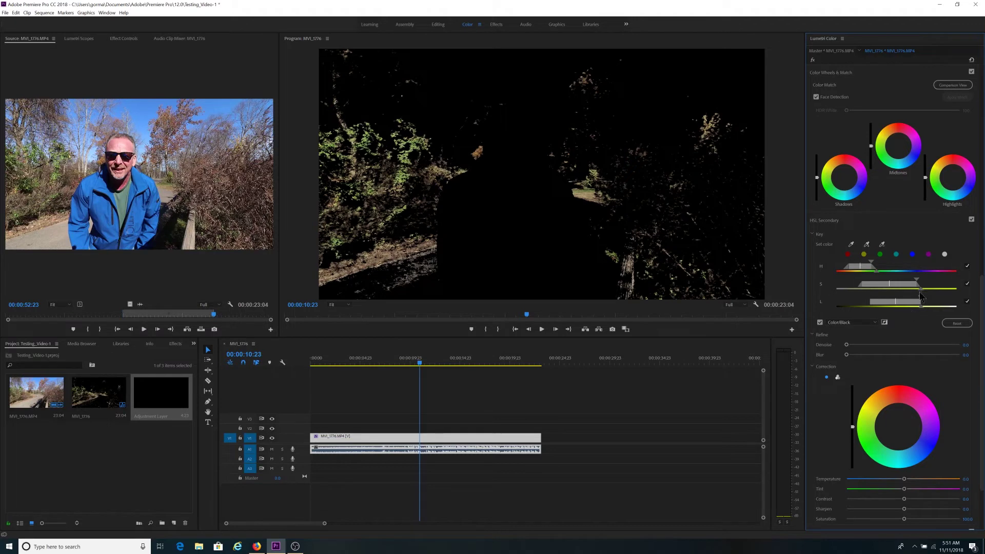
pyautogui.moveTo(917, 283); pyautogui.dragTo(914, 285)
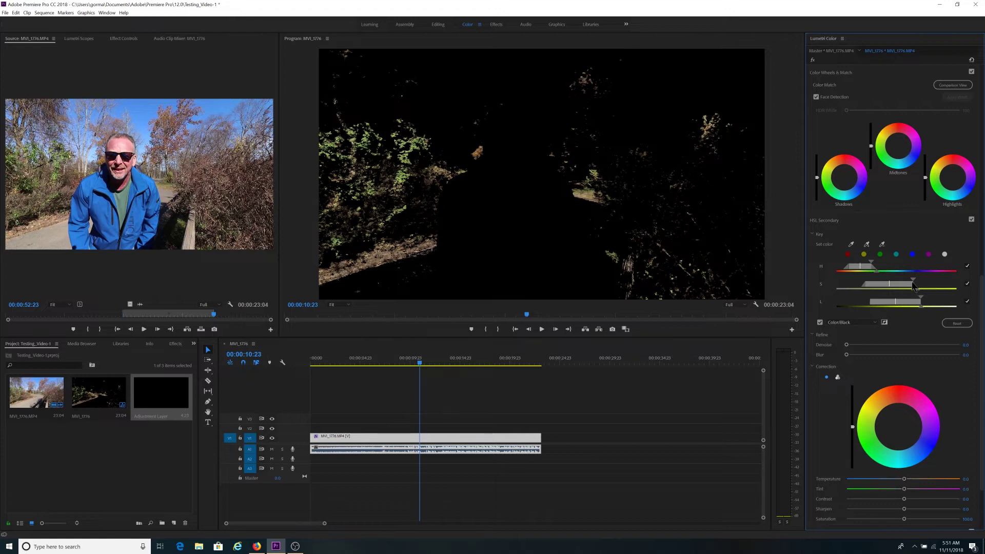
pyautogui.moveTo(918, 294); pyautogui.dragTo(916, 296)
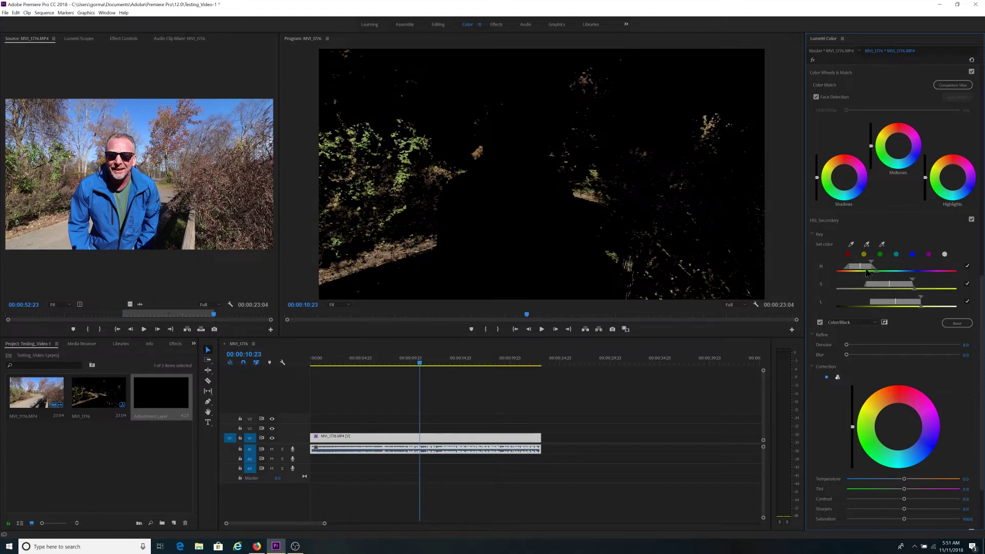
pyautogui.moveTo(860, 270); pyautogui.dragTo(862, 272)
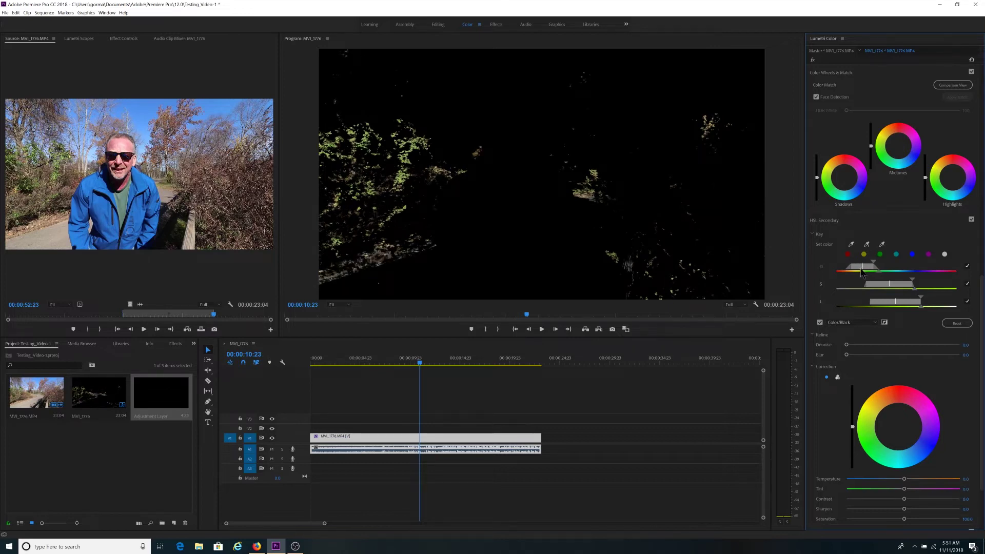
pyautogui.click(820, 323)
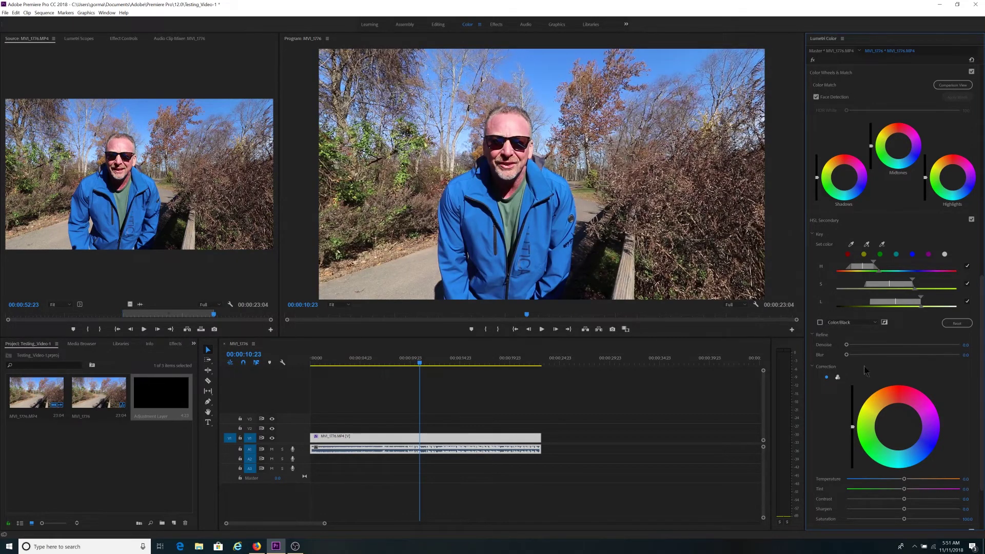
# Step: Scroll the Lumetri Color panel down to the HSL Secondary Correction and Vignette sections
pyautogui.moveTo(983, 288); pyautogui.dragTo(982, 319)
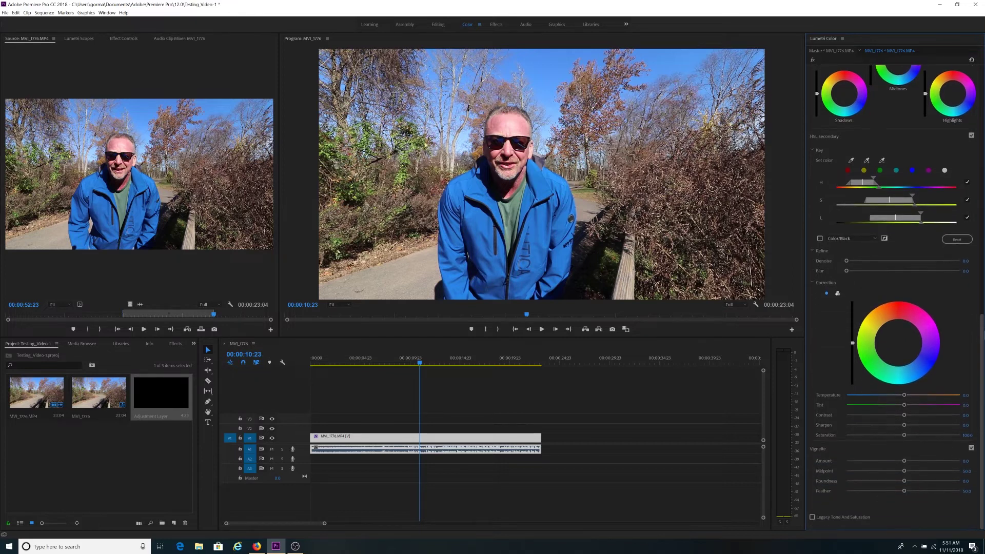
# Step: Use the three-wheel Correction view and raise Temperature and Tint to turn the foliage orange
pyautogui.click(838, 294)
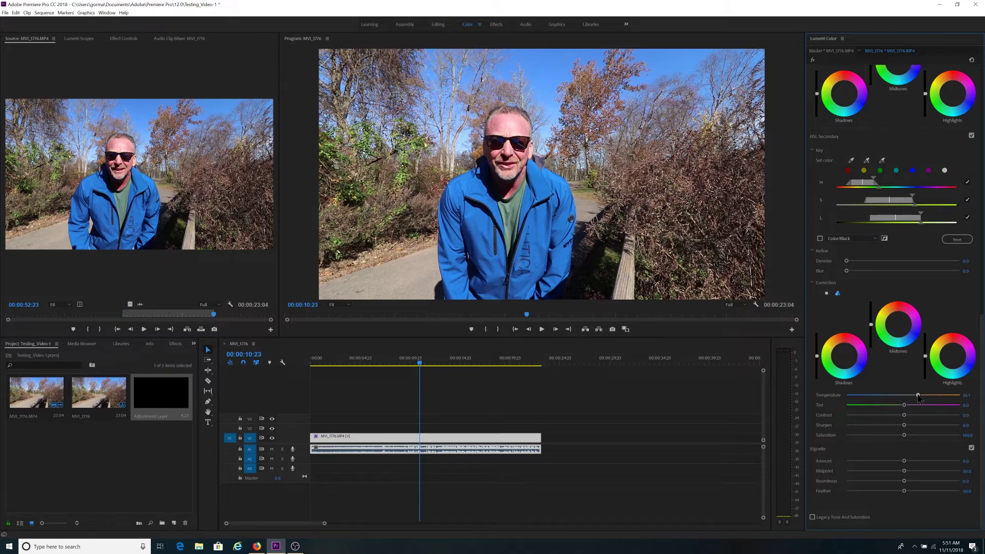
pyautogui.moveTo(917, 397); pyautogui.dragTo(943, 402)
pyautogui.moveTo(906, 406); pyautogui.dragTo(927, 420)
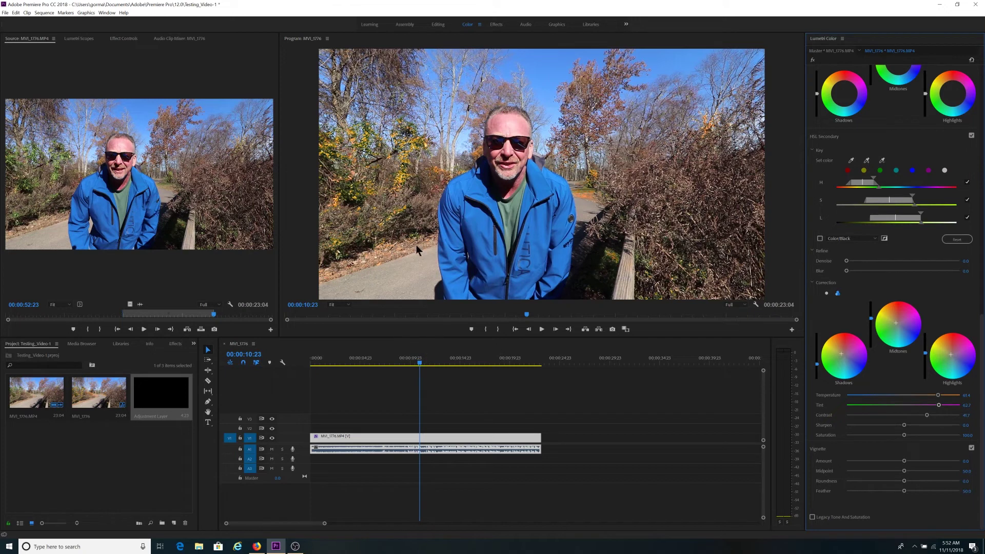
# Step: Step the playhead slightly back and show the clip's Effect Controls with Lumetri Color
pyautogui.moveTo(420, 364)
pyautogui.mouseDown()
pyautogui.moveTo(318, 366)
pyautogui.moveTo(417, 368)
pyautogui.mouseUp()
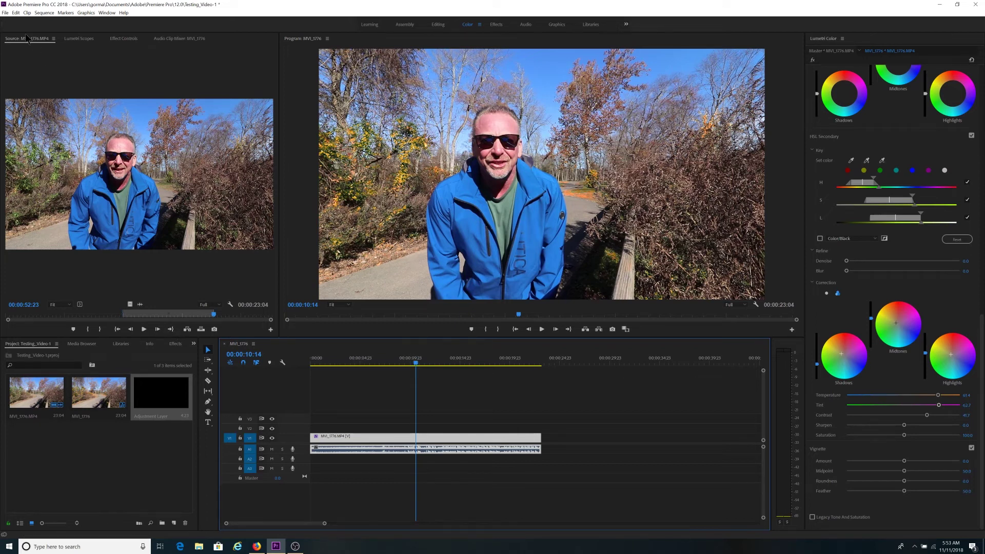
pyautogui.click(121, 41)
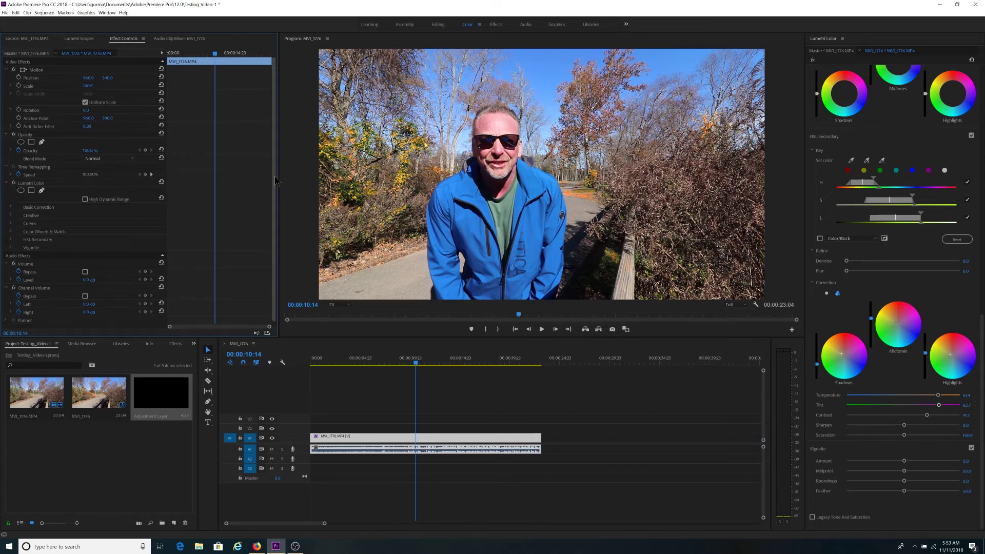
# Step: Toggle the Lumetri Color grade off and on to compare, then scrub back toward the clip start
pyautogui.scroll(-1, 13, 181)
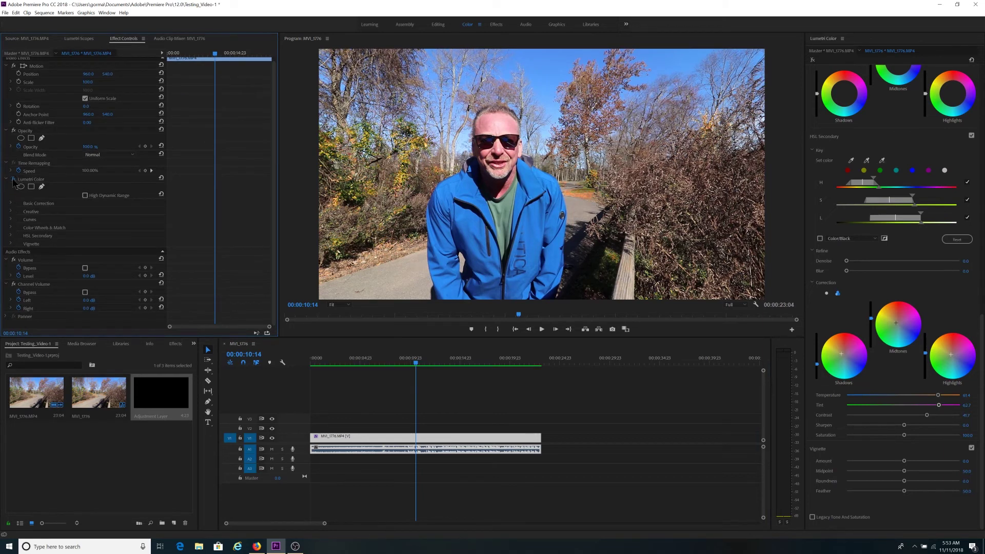
pyautogui.click(14, 181)
pyautogui.click(14, 180)
pyautogui.click(14, 181)
pyautogui.click(417, 366)
pyautogui.moveTo(417, 365); pyautogui.dragTo(321, 369)
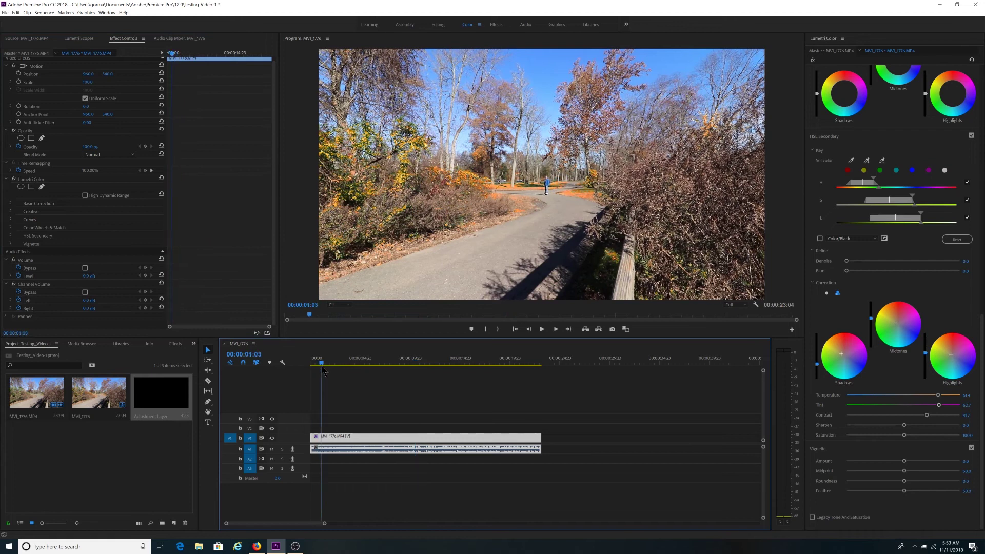
# Step: Compare the grade off and on again near the start, leaving it on at 00:00:00:22
pyautogui.click(14, 179)
pyautogui.click(14, 179)
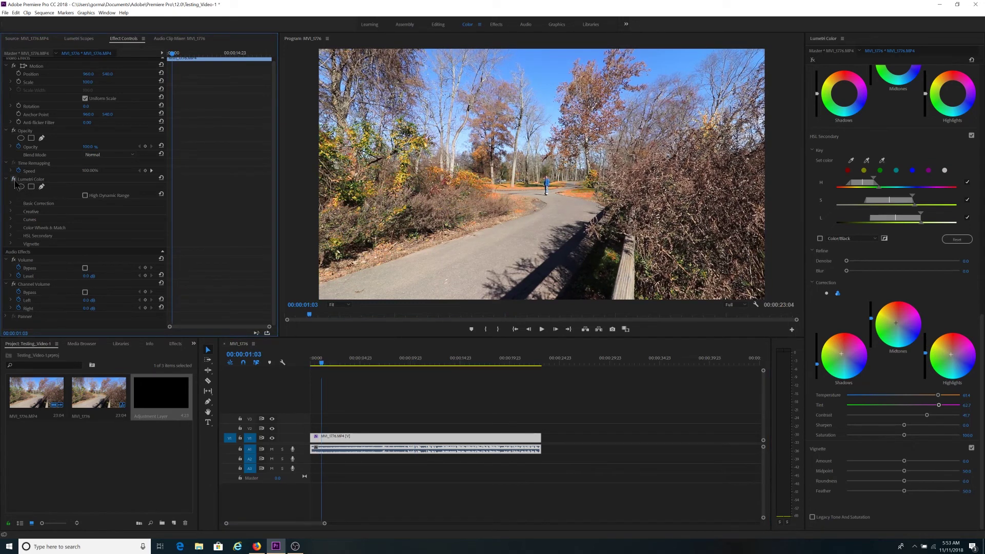
pyautogui.click(15, 181)
pyautogui.click(14, 180)
pyautogui.moveTo(325, 366); pyautogui.dragTo(319, 366)
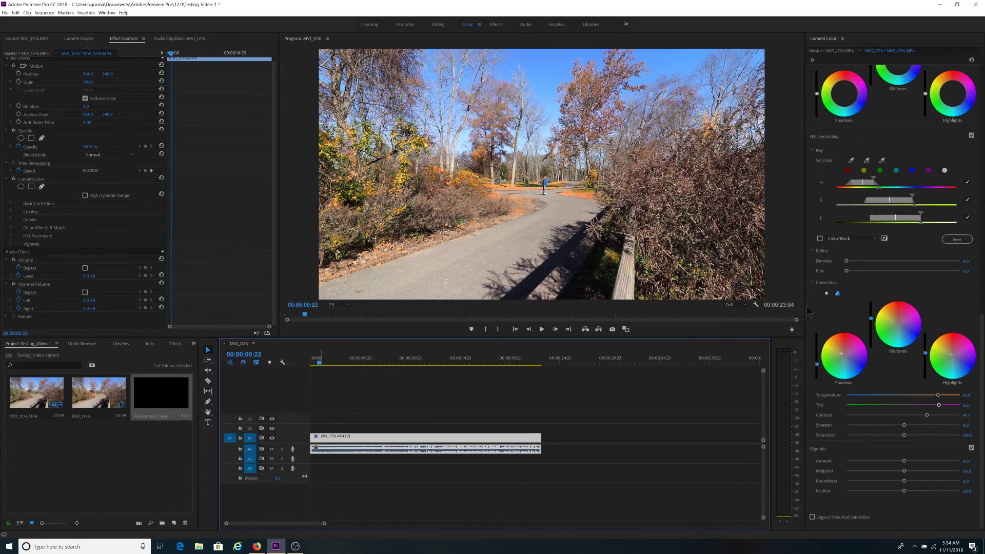
pyautogui.scroll(4, 815, 246)
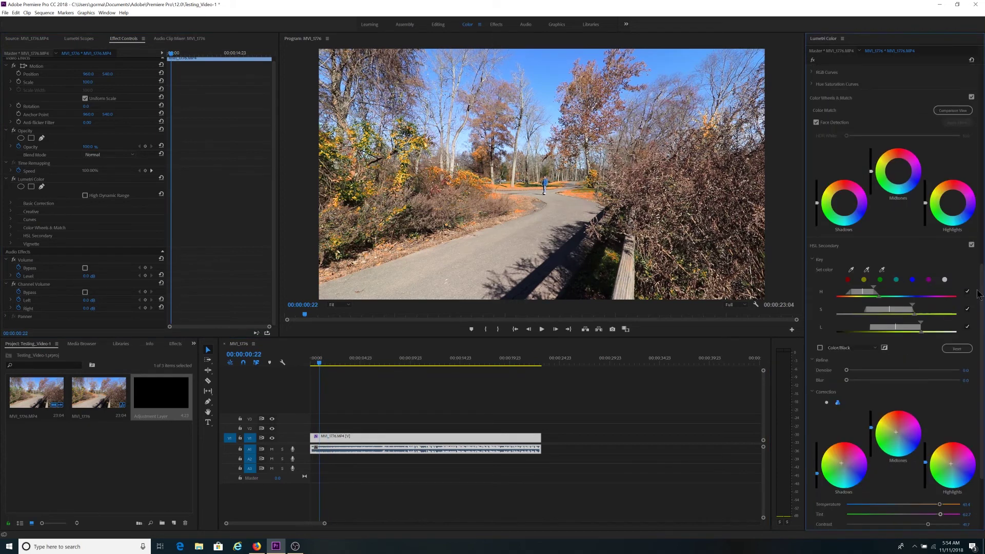